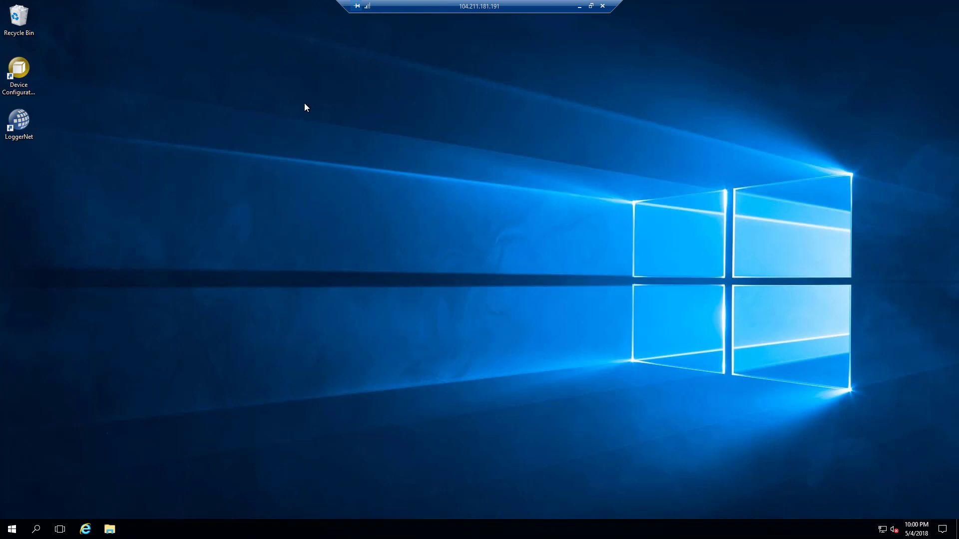
Place the windowed remote desktop session side by side with the Word document Local DAS server preparation.docx.
{"action": "left_click", "coordinate": [591, 5]}
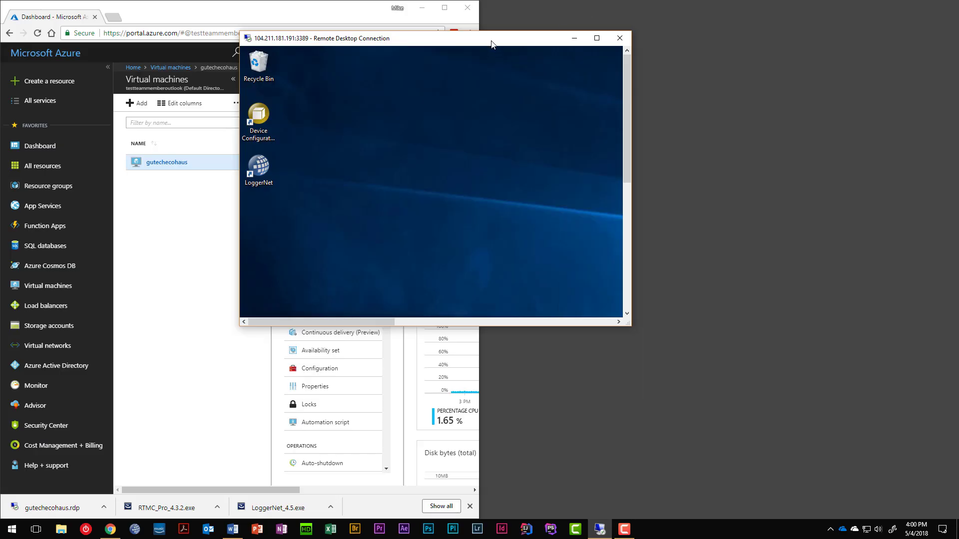
{"action": "key", "text": "super+Right"}
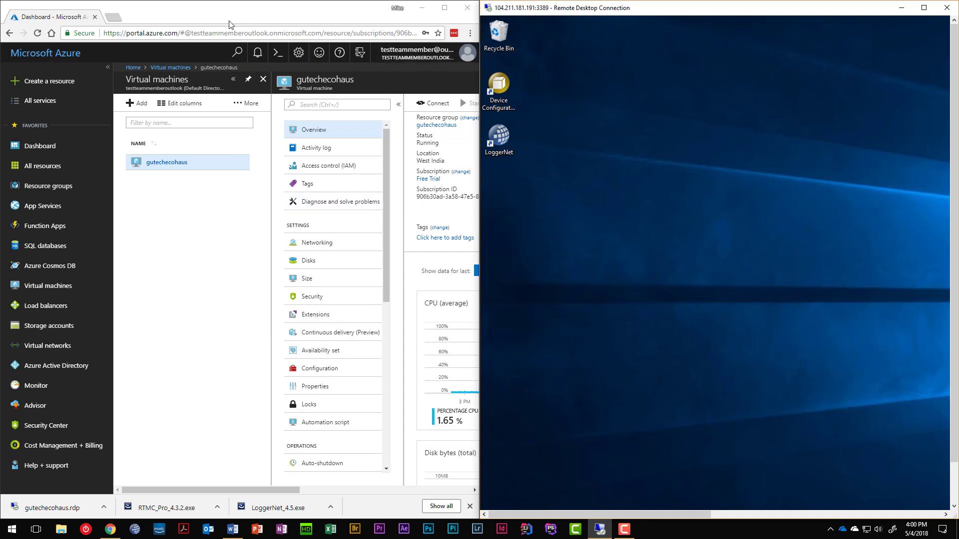
{"action": "left_click", "coordinate": [422, 11]}
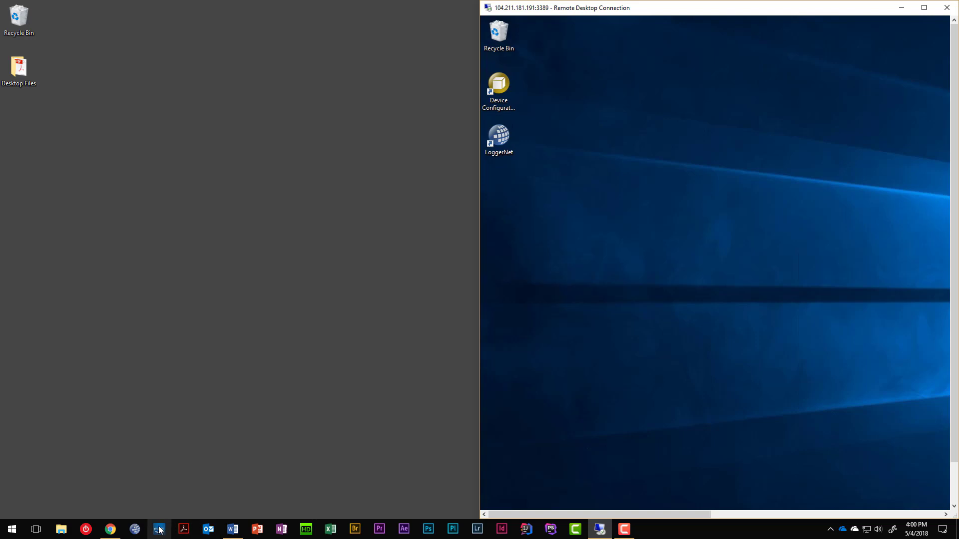
{"action": "left_click", "coordinate": [232, 529]}
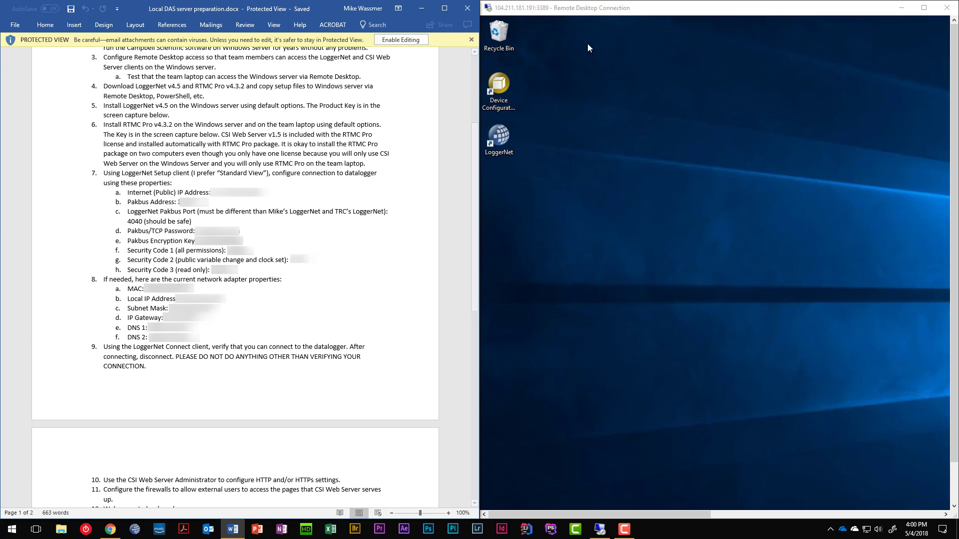
Launch LoggerNet in the remote session, keeping the session docked beside the document.
{"action": "left_click", "coordinate": [500, 134]}
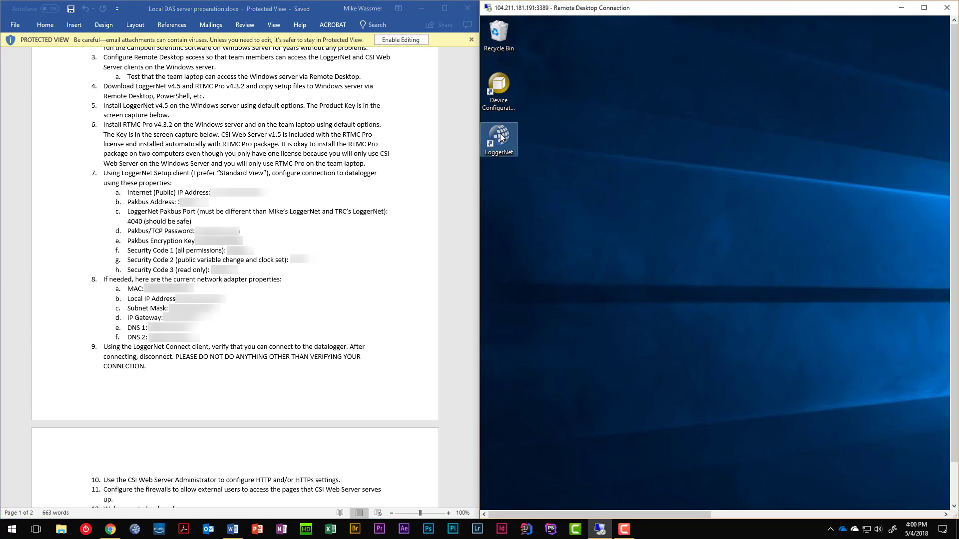
{"action": "double_click", "coordinate": [500, 134]}
{"action": "left_click_drag", "start_coordinate": [480, 238], "coordinate": [315, 239]}
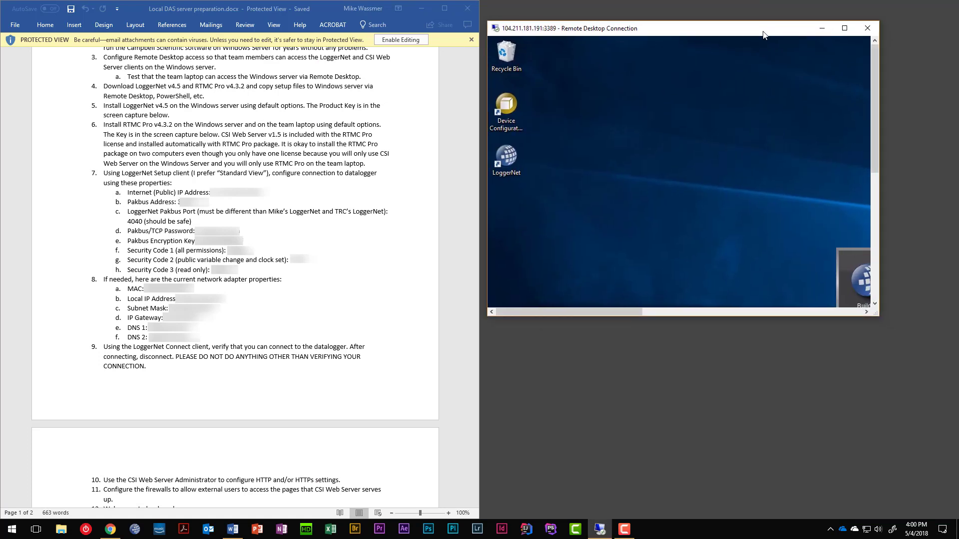
{"action": "key", "text": "super+Right"}
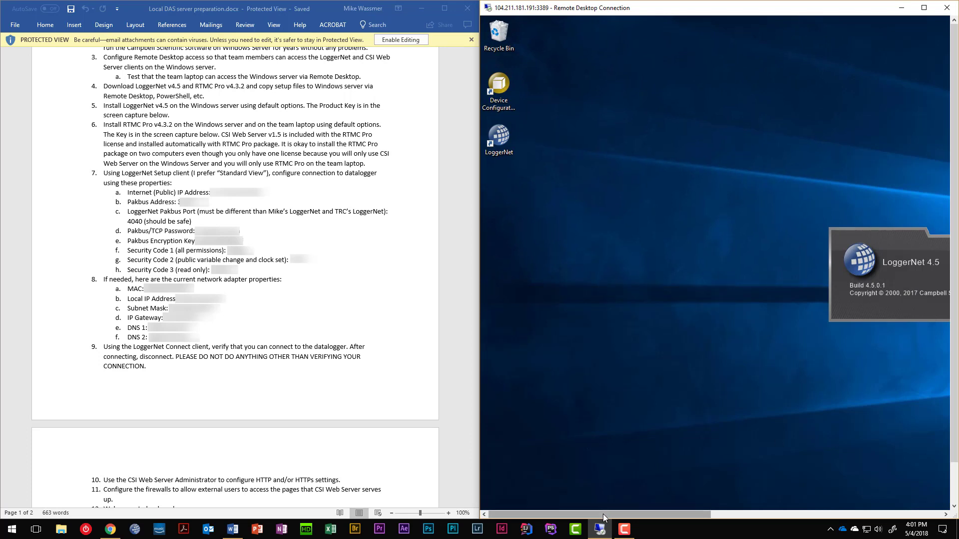
{"action": "left_click_drag", "start_coordinate": [603, 514], "coordinate": [711, 513]}
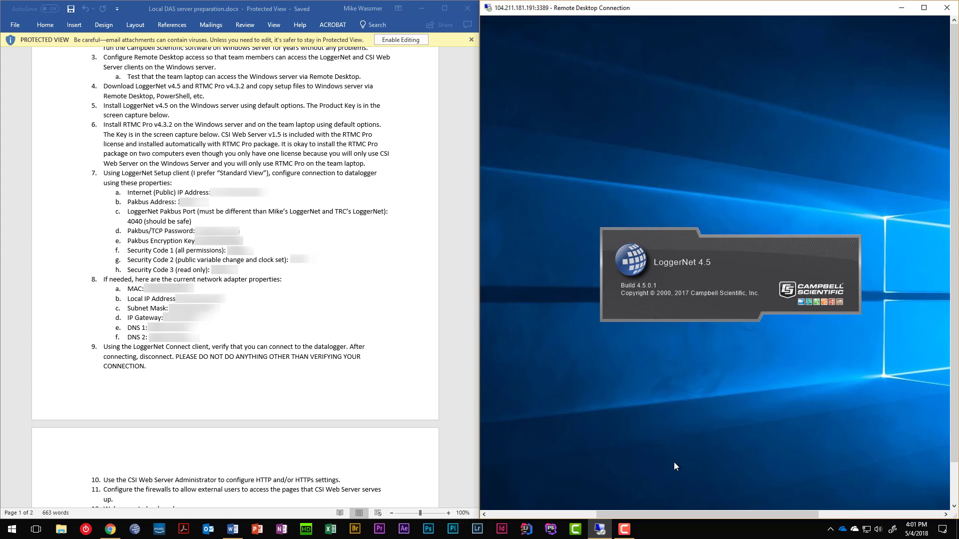
Enable editing of the preparation document and dock it beside the remote session, showing the connection properties in item 7.
{"action": "left_click", "coordinate": [394, 41]}
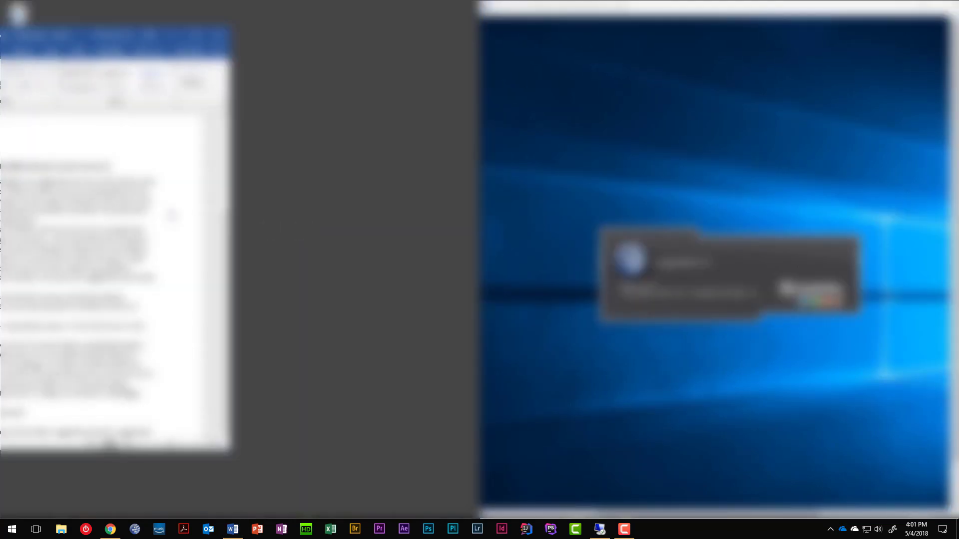
{"action": "left_click_drag", "start_coordinate": [0, 36], "coordinate": [0, 36]}
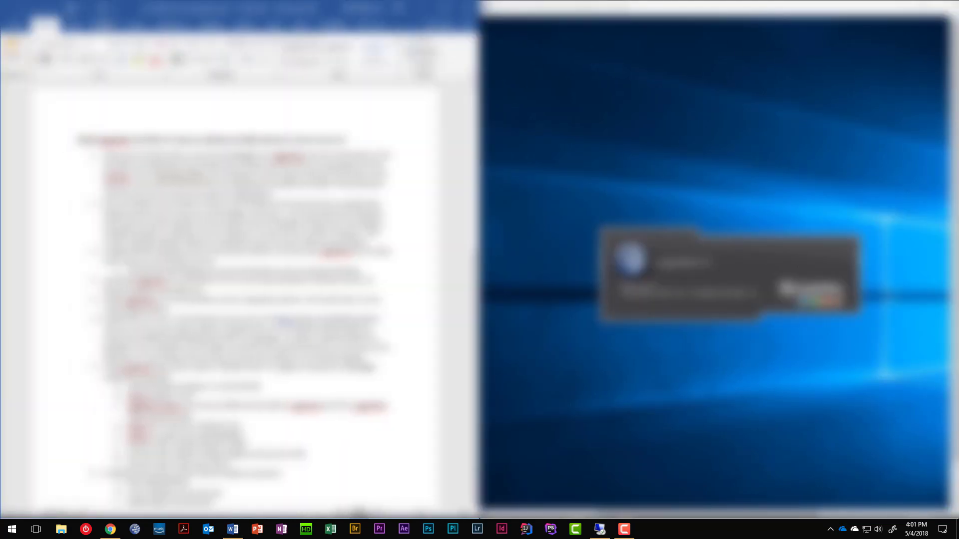
{"action": "scroll", "coordinate": [151, 93], "scroll_direction": "down", "scroll_amount": 4}
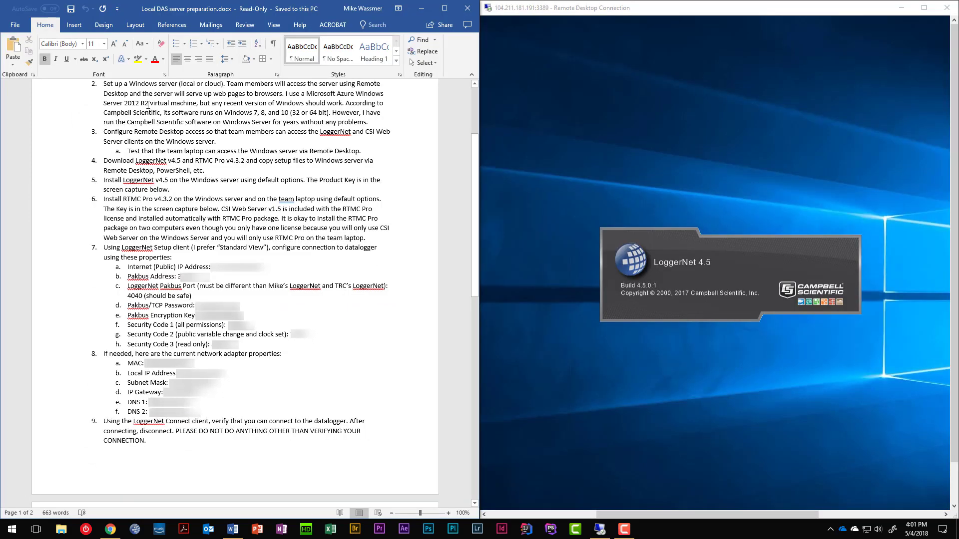
Highlight properties a to f of item 7 in yellow, from Internet (Public) IP Address through Security Code 1.
{"action": "left_click", "coordinate": [140, 61]}
{"action": "left_click_drag", "start_coordinate": [124, 268], "coordinate": [266, 268]}
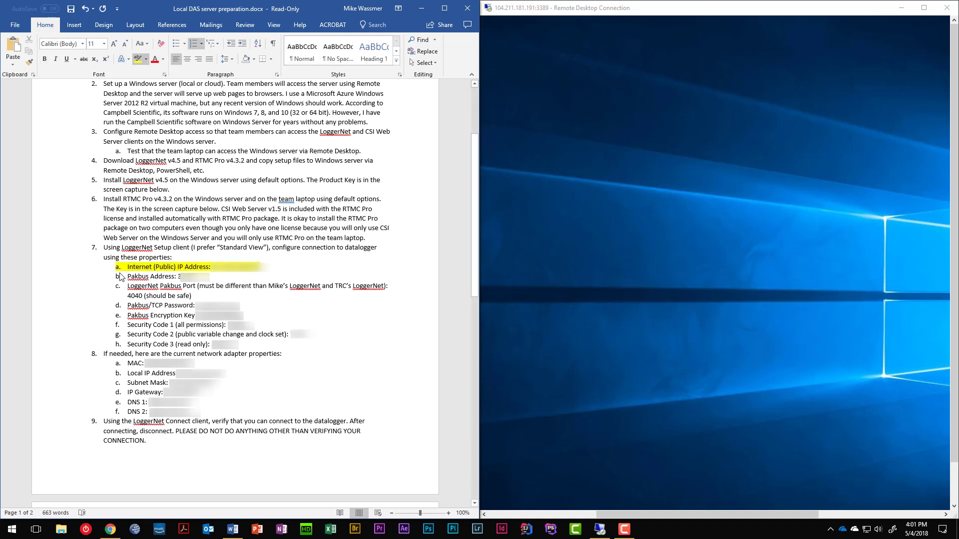
{"action": "left_click_drag", "start_coordinate": [124, 277], "coordinate": [206, 277]}
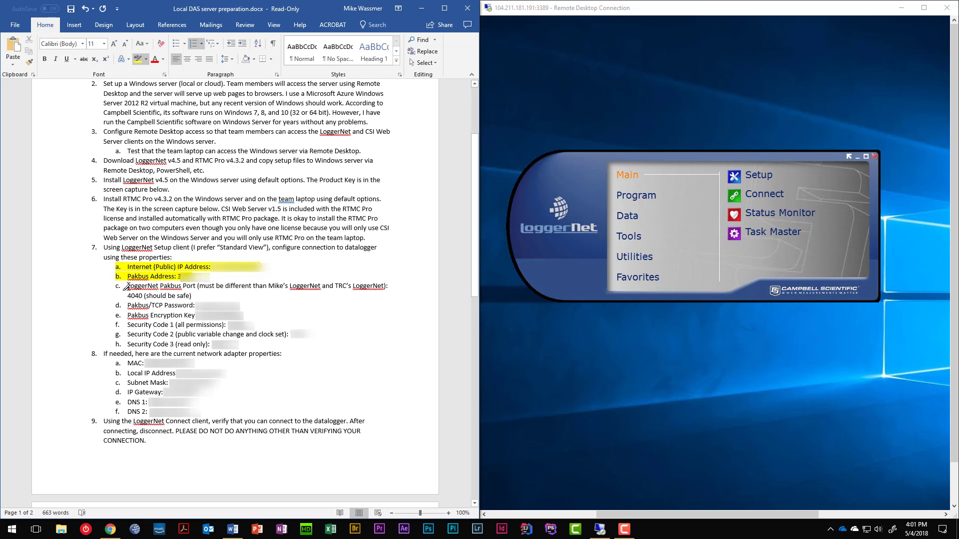
{"action": "left_click_drag", "start_coordinate": [127, 287], "coordinate": [193, 298]}
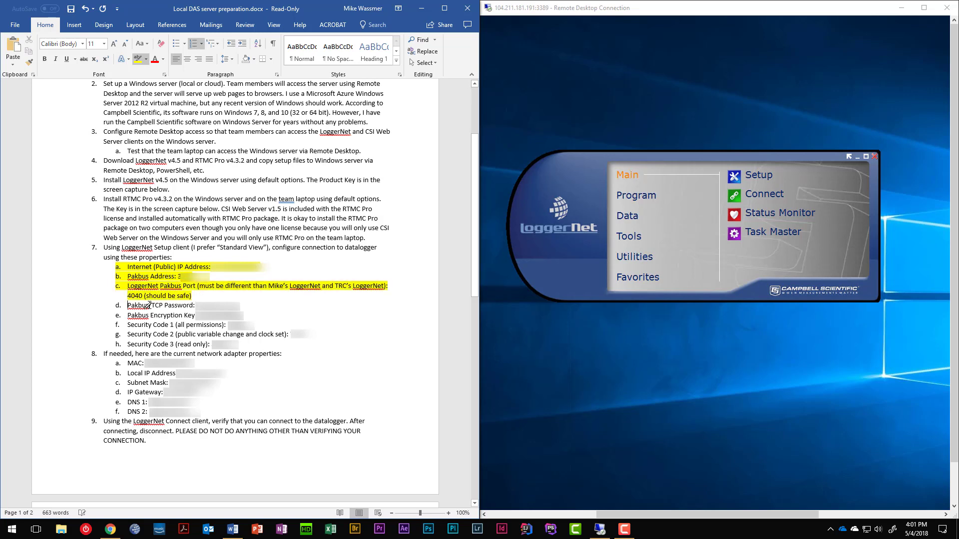
{"action": "left_click_drag", "start_coordinate": [125, 307], "coordinate": [242, 307]}
{"action": "left_click_drag", "start_coordinate": [125, 316], "coordinate": [244, 316]}
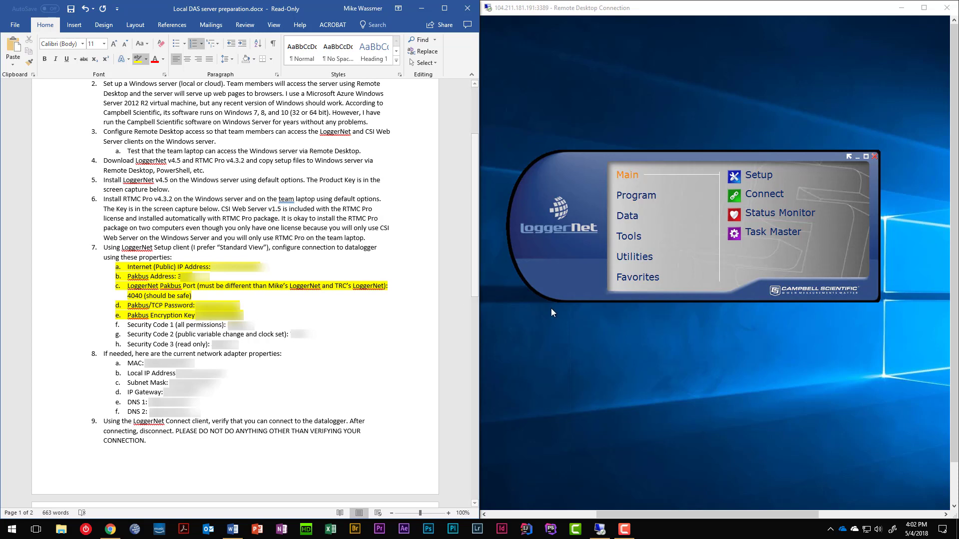
{"action": "left_click_drag", "start_coordinate": [123, 325], "coordinate": [253, 325]}
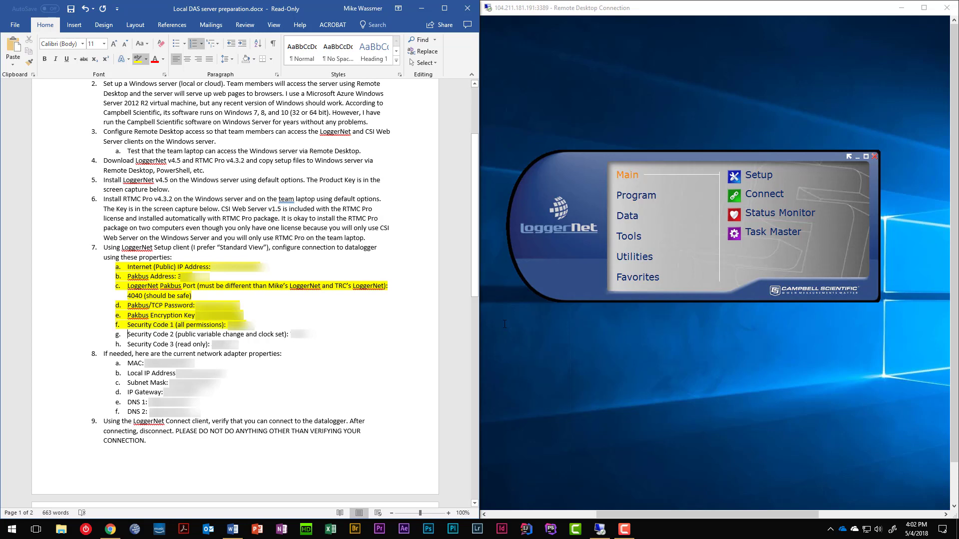
Open LoggerNet's Setup in the full-screen remote session and switch it to Standard View.
{"action": "left_click", "coordinate": [732, 181]}
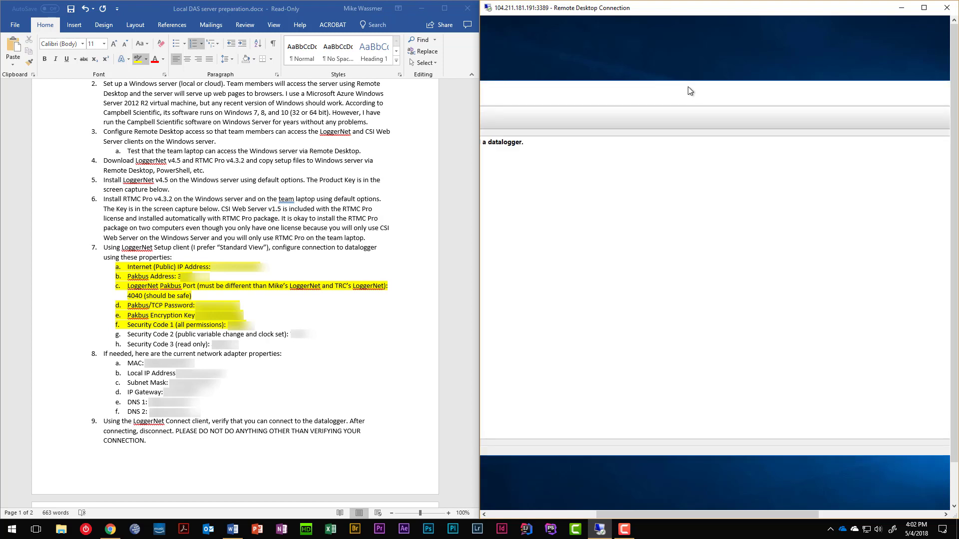
{"action": "double_click", "coordinate": [681, 7]}
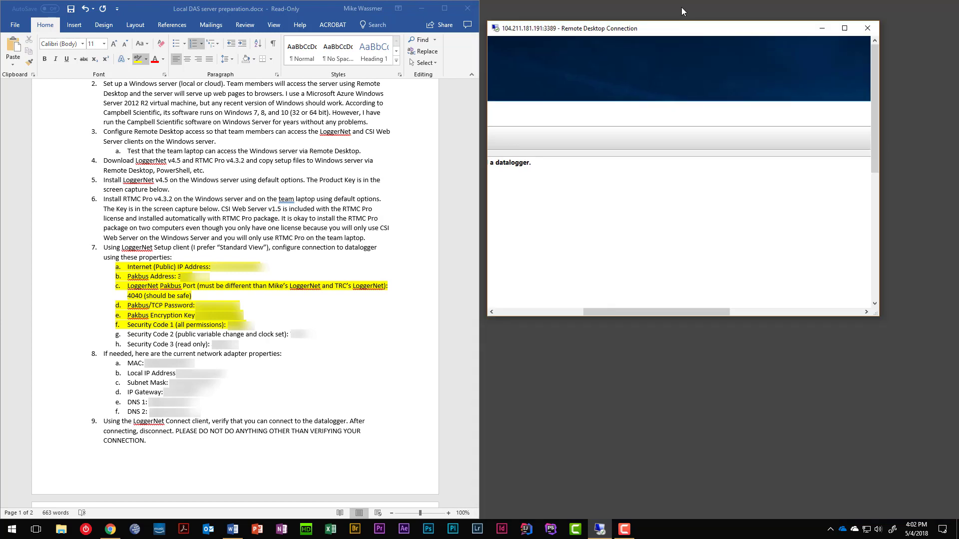
{"action": "double_click", "coordinate": [677, 30]}
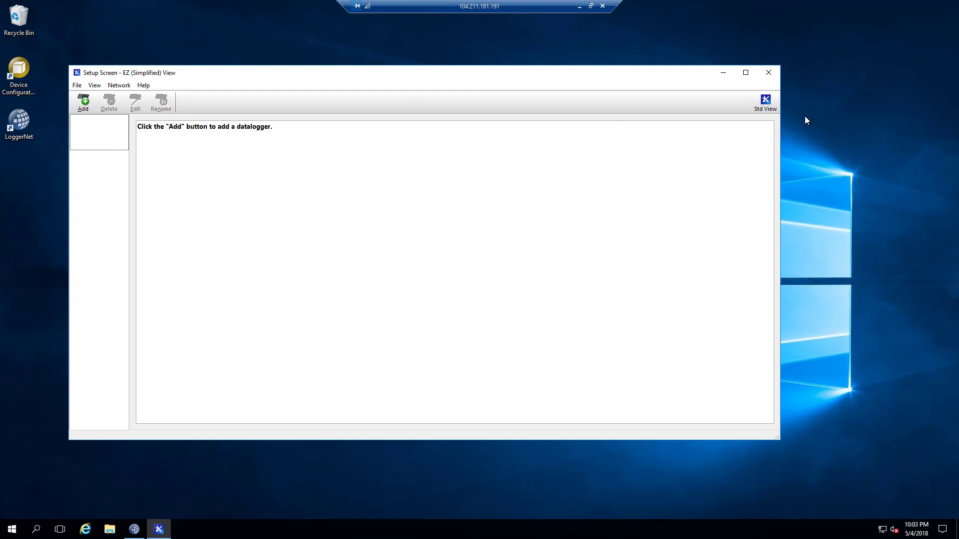
{"action": "left_click", "coordinate": [763, 102]}
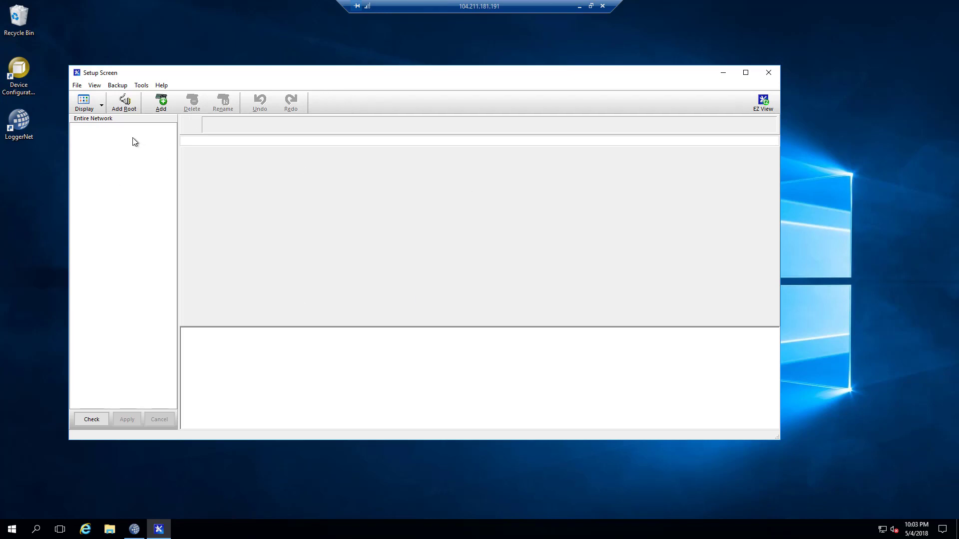
Add an IPPort root to the network, with a PakBusPort under it and a CR1000 datalogger under the PakBusPort.
{"action": "left_click", "coordinate": [127, 105]}
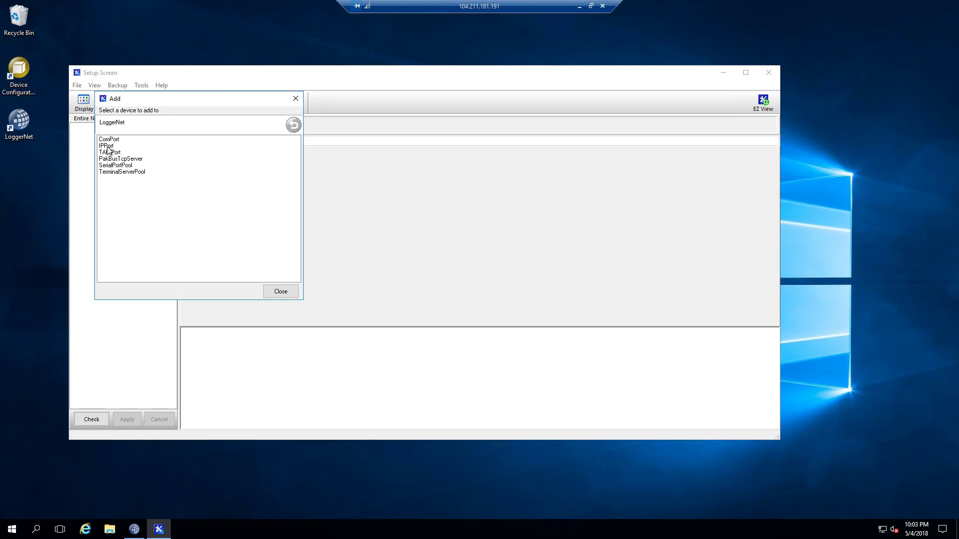
{"action": "double_click", "coordinate": [107, 146]}
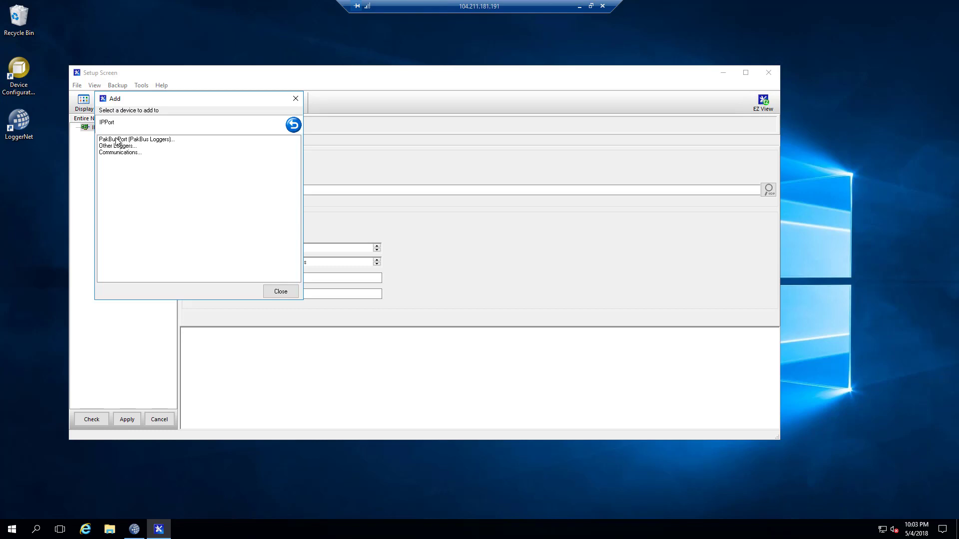
{"action": "double_click", "coordinate": [116, 140]}
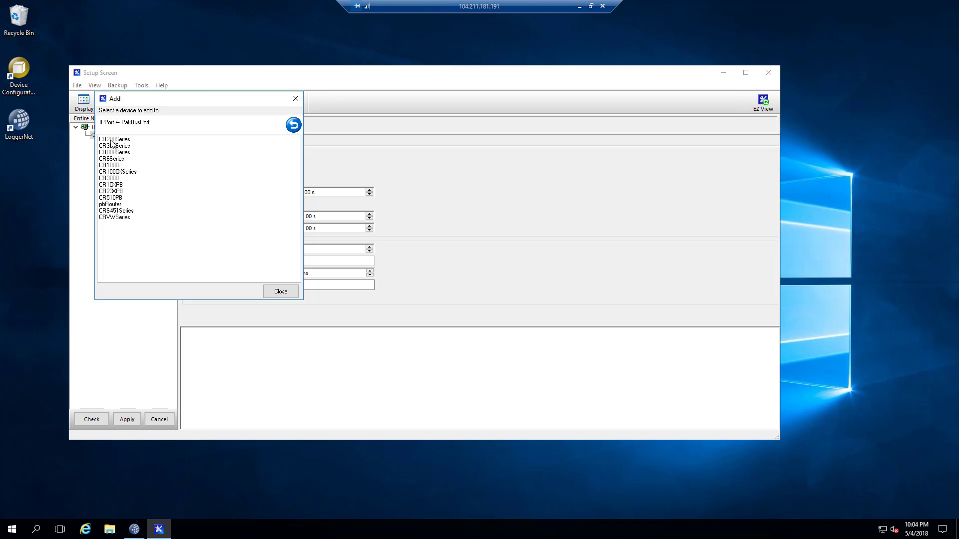
{"action": "double_click", "coordinate": [110, 165]}
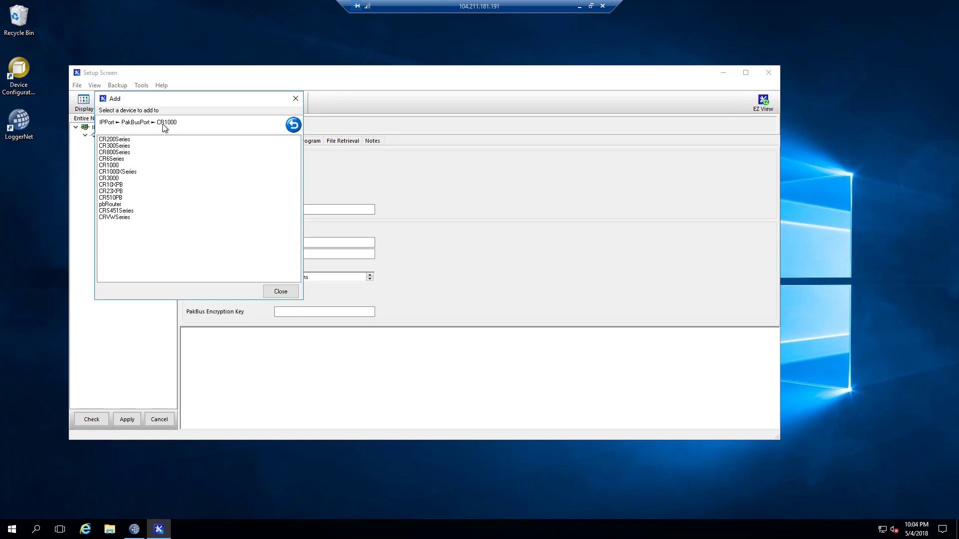
{"action": "left_click", "coordinate": [282, 292]}
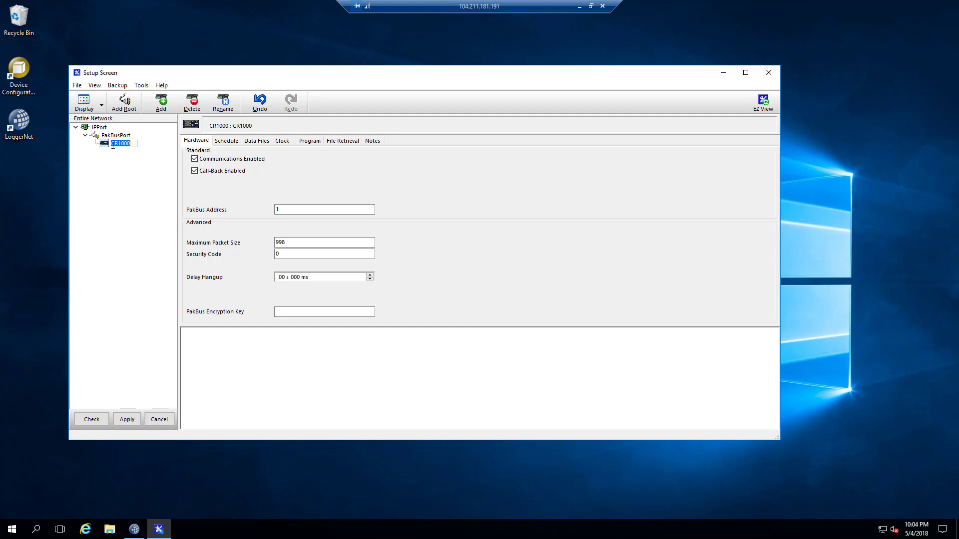
Rename the CR1000 datalogger as EcoHaus and open the IPPort's hardware settings.
{"action": "type", "text": "EcoHaus"}
{"action": "key", "text": "Return"}
{"action": "left_click", "coordinate": [103, 127]}
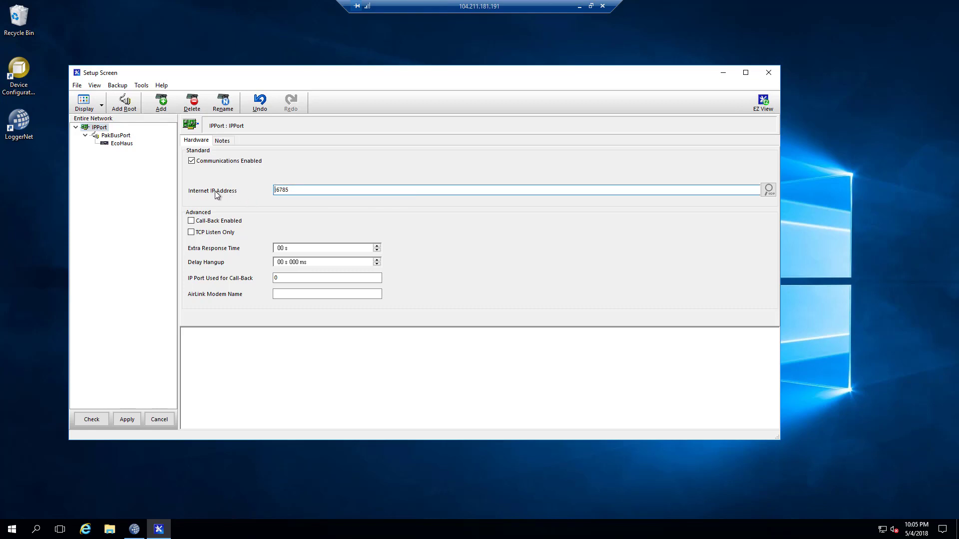
Try to transfer the public IP address from item 7a of the document into the IPPort's Internet IP Address field.
{"action": "left_click", "coordinate": [591, 7]}
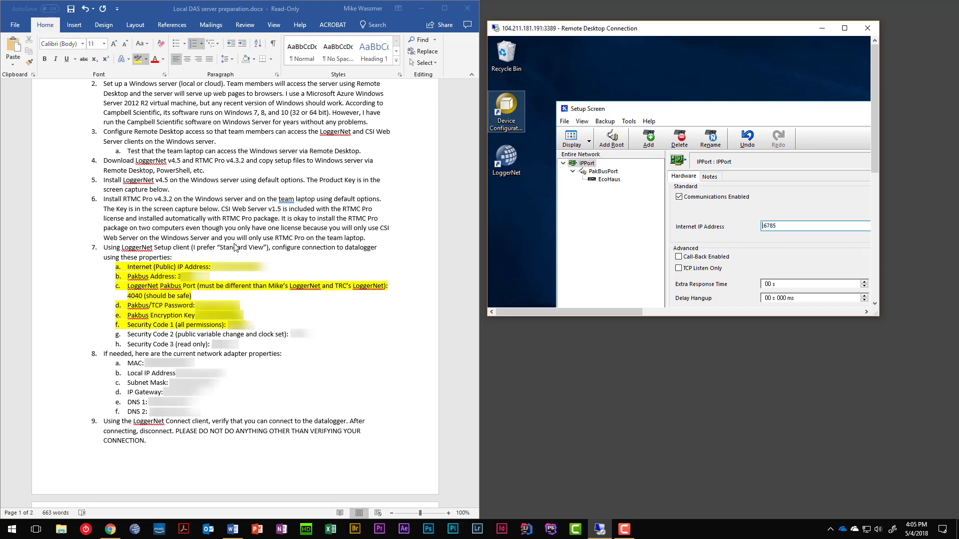
{"action": "left_click", "coordinate": [214, 265]}
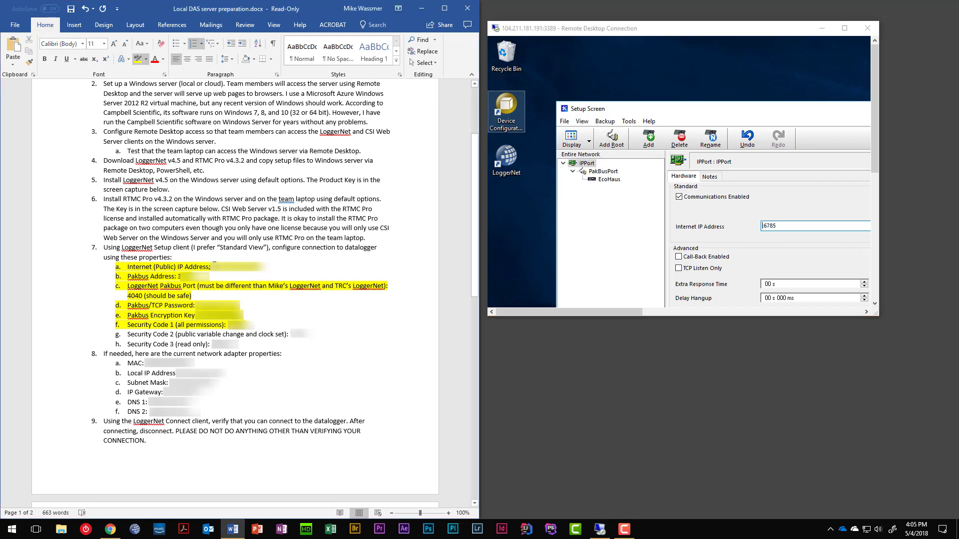
{"action": "left_click_drag", "start_coordinate": [209, 269], "coordinate": [253, 271]}
{"action": "key", "text": "ctrl+x"}
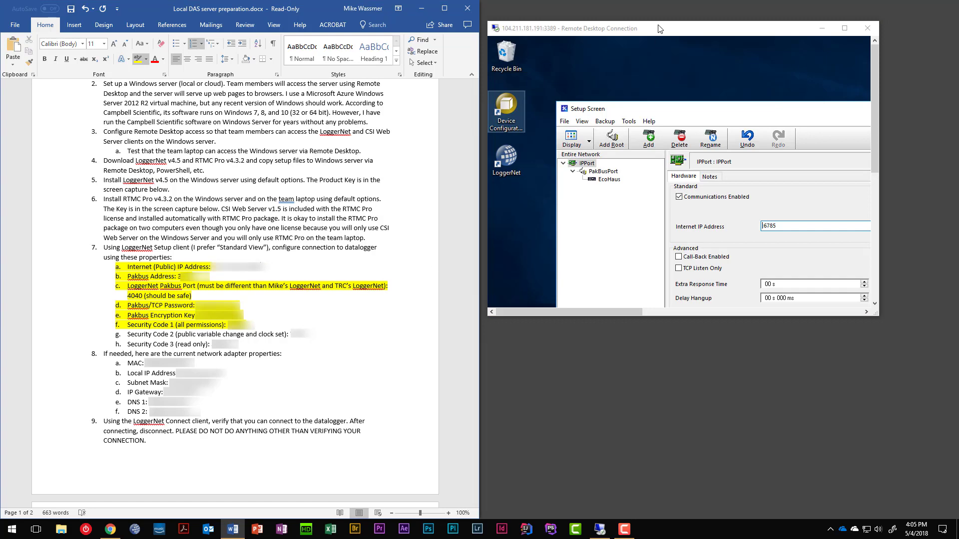
{"action": "double_click", "coordinate": [656, 30]}
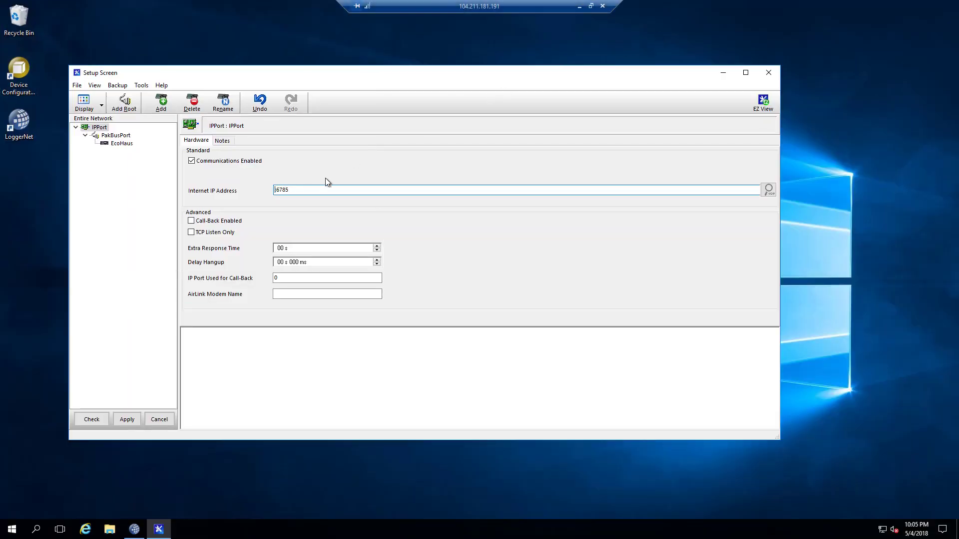
{"action": "left_click_drag", "start_coordinate": [247, 193], "coordinate": [250, 192]}
{"action": "key", "text": "Right"}
Copy the public IP address from item 7a of the document and replace the contents of the IPPort's Internet IP Address with it.
{"action": "left_click", "coordinate": [591, 7]}
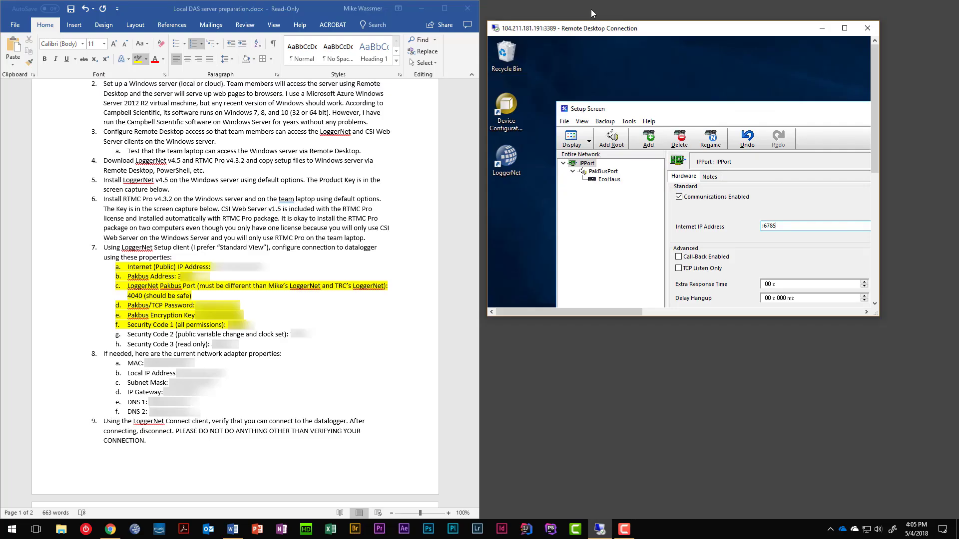
{"action": "left_click", "coordinate": [250, 262]}
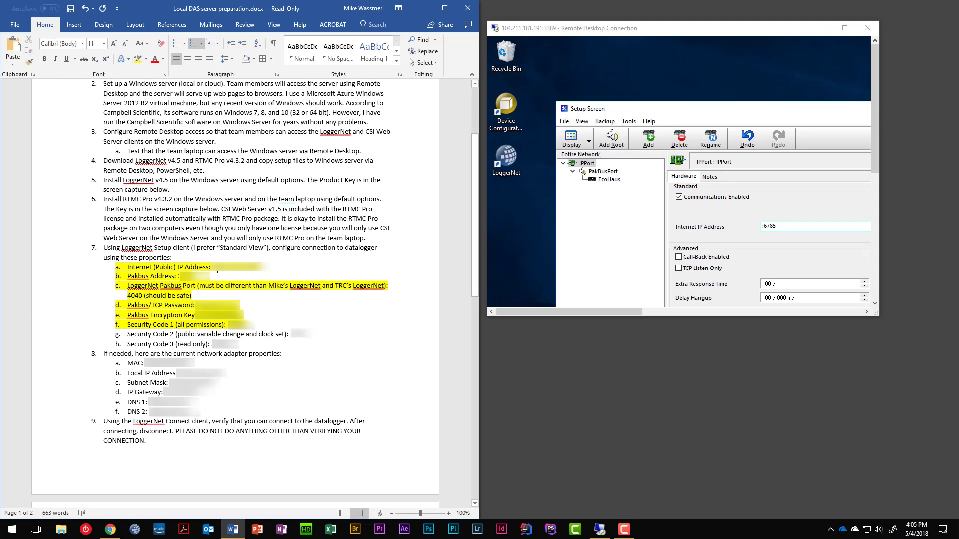
{"action": "left_click_drag", "start_coordinate": [212, 267], "coordinate": [261, 265]}
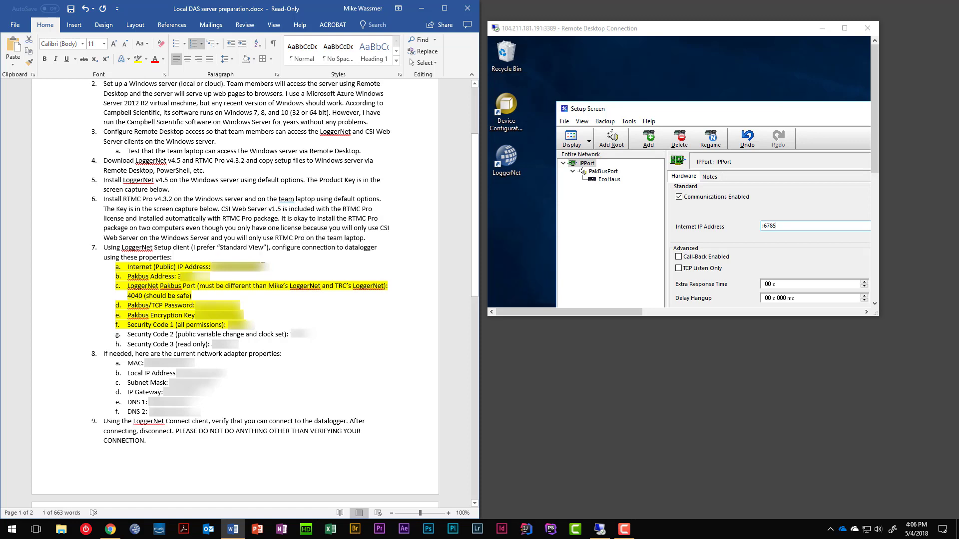
{"action": "double_click", "coordinate": [631, 31]}
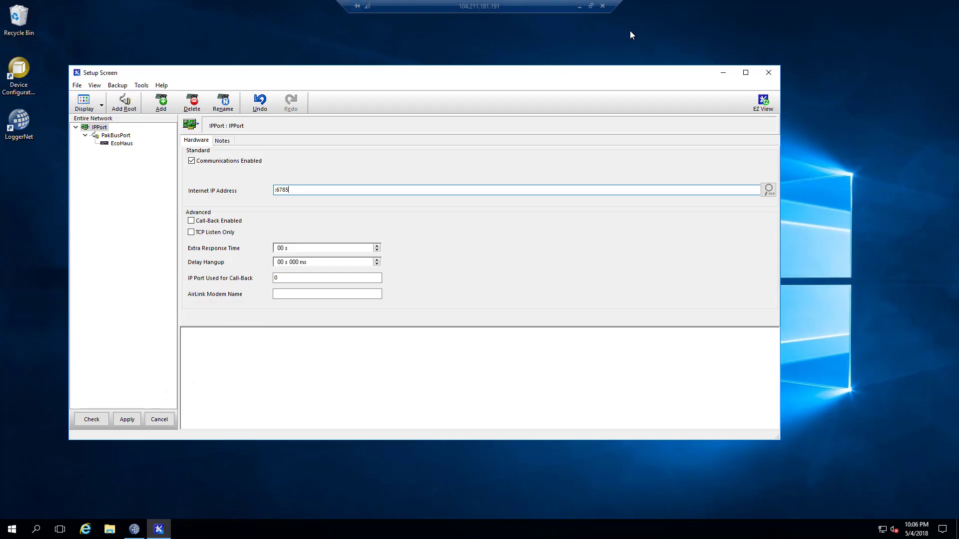
{"action": "key", "text": "shift+Left"}
{"action": "key", "text": "shift+Left"}
{"action": "key", "text": "shift+Left"}
{"action": "key", "text": "shift+Left"}
{"action": "key", "text": "shift+Left"}
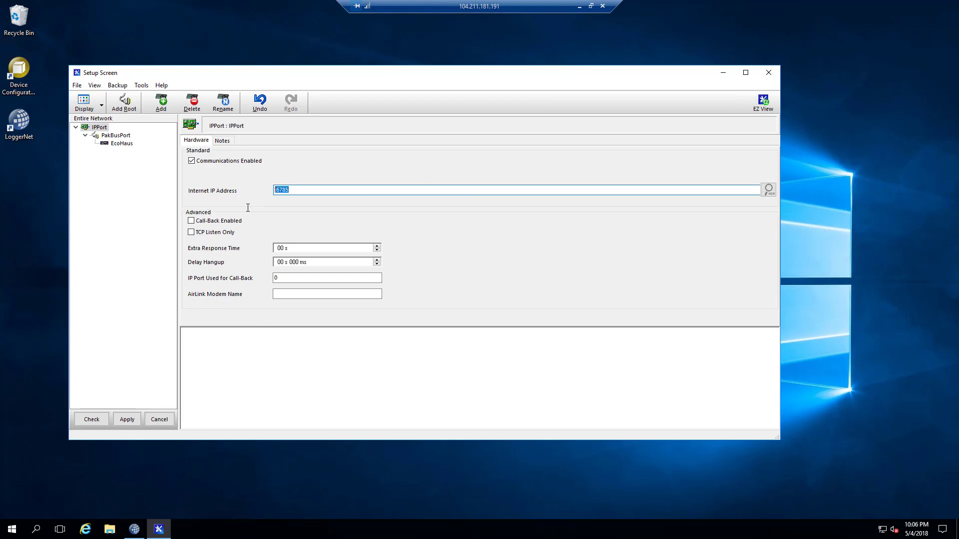
{"action": "key", "text": "ctrl+v"}
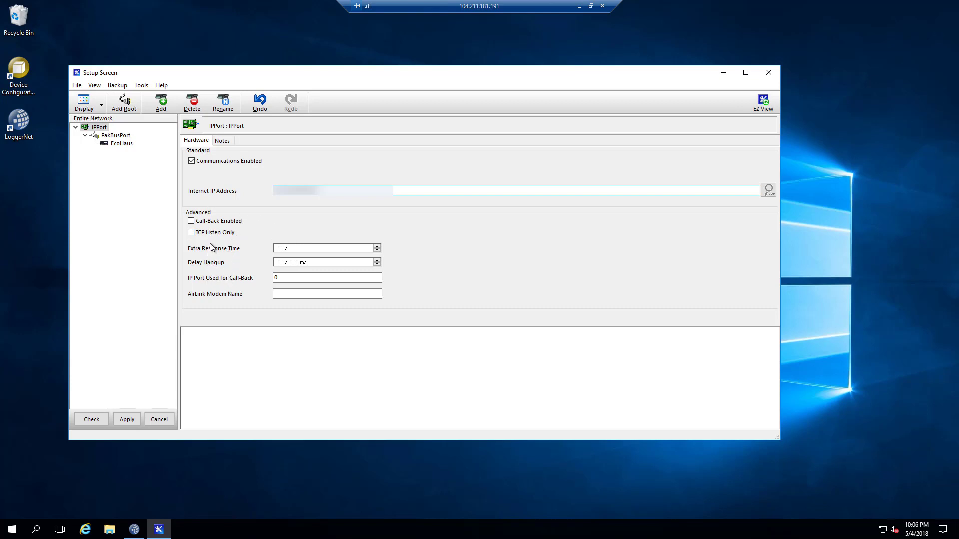
Copy the Pakbus/TCP password from item 7d of the document into the PakBusPort's TCP Password setting.
{"action": "left_click", "coordinate": [109, 140]}
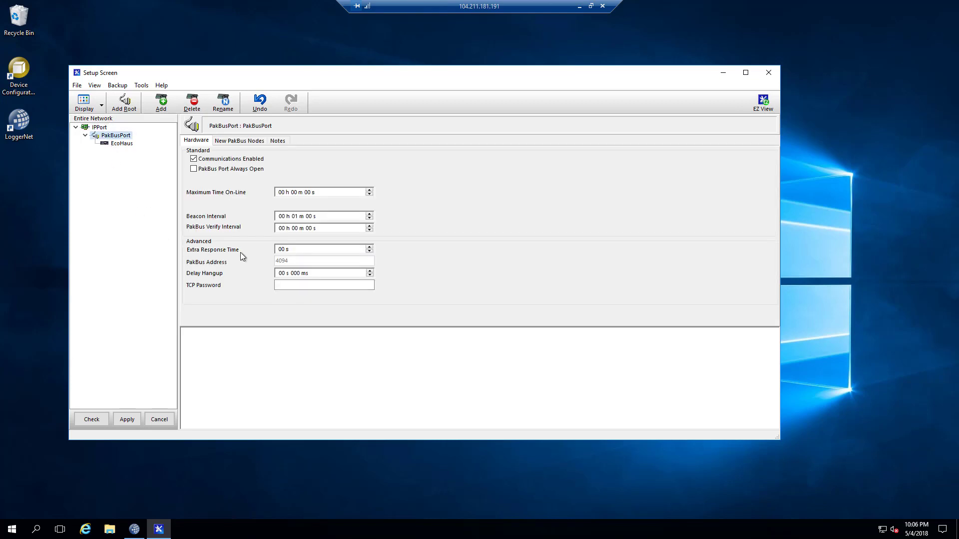
{"action": "left_click", "coordinate": [286, 285]}
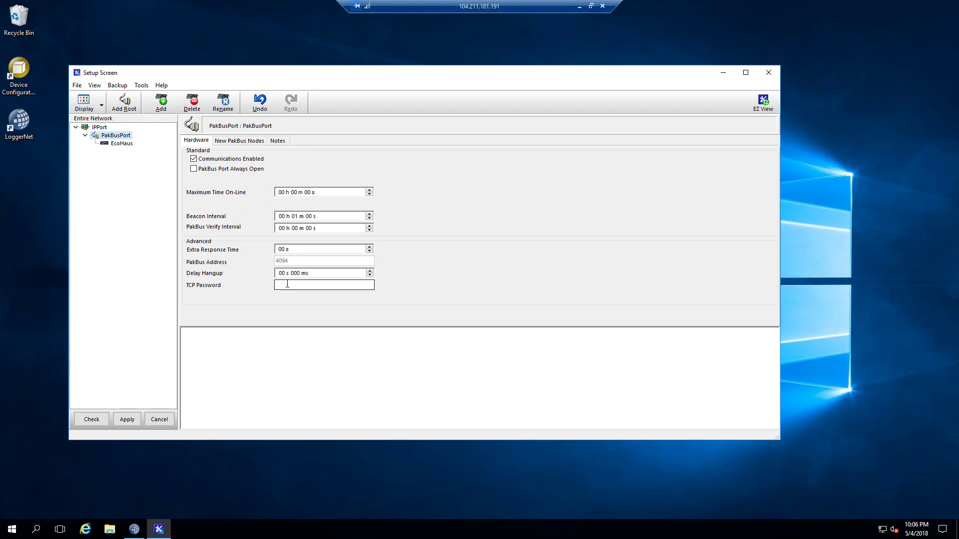
{"action": "left_click", "coordinate": [590, 6]}
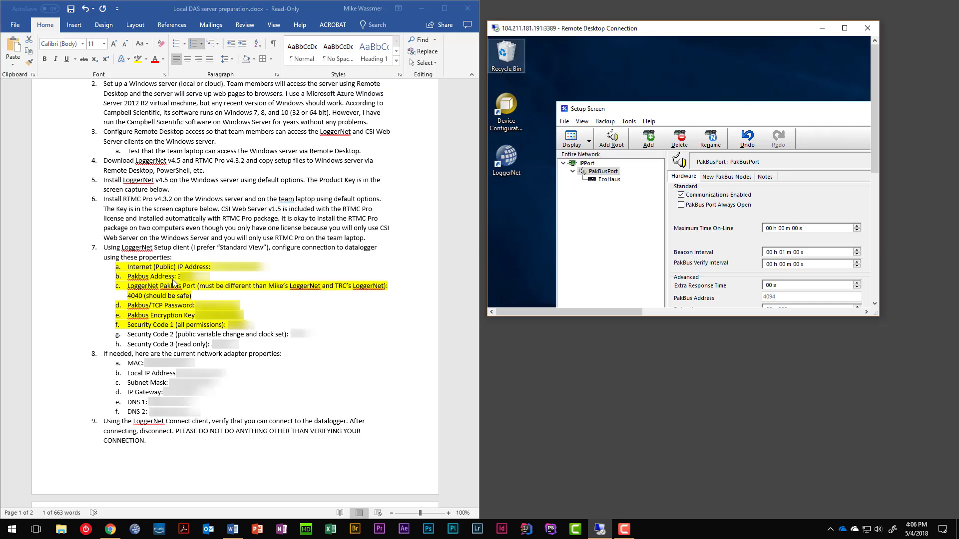
{"action": "left_click", "coordinate": [197, 303]}
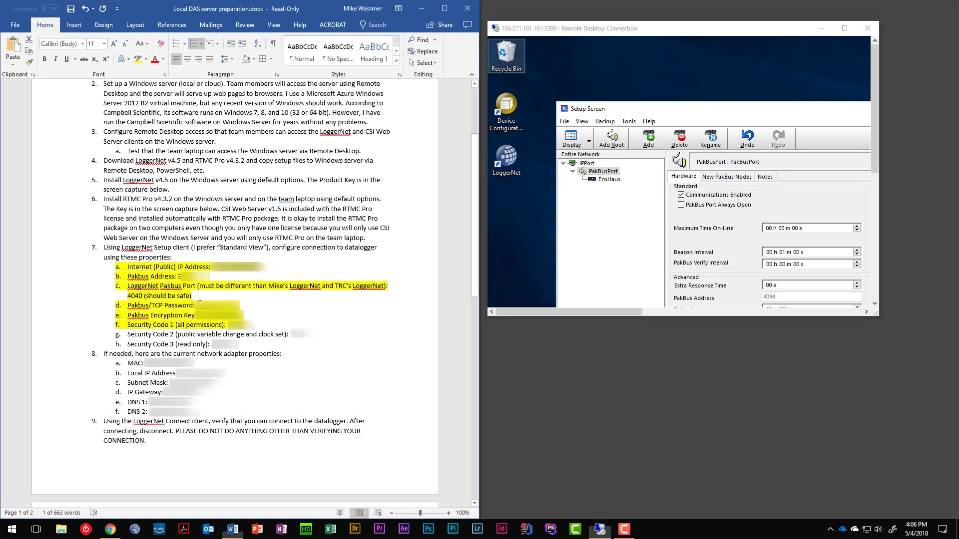
{"action": "left_click_drag", "start_coordinate": [197, 303], "coordinate": [241, 305]}
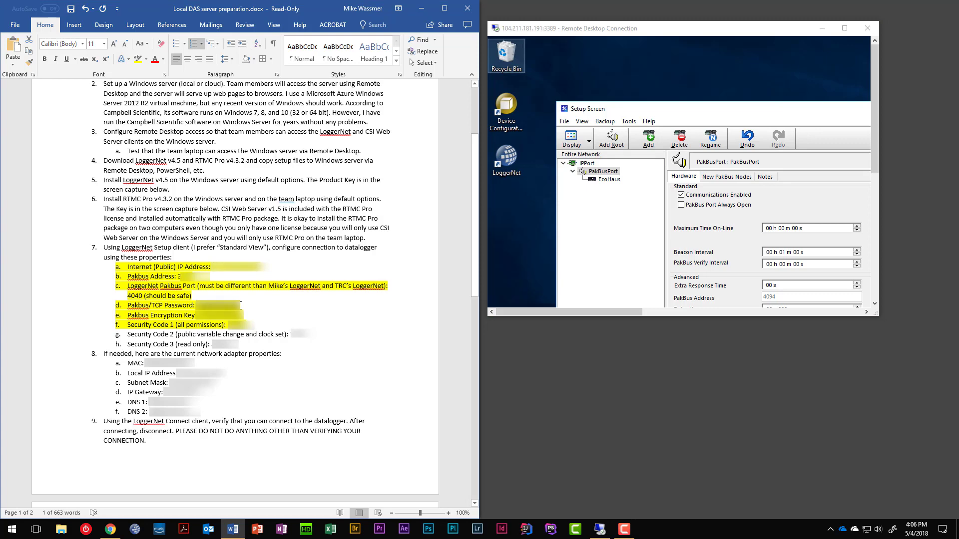
{"action": "double_click", "coordinate": [644, 29]}
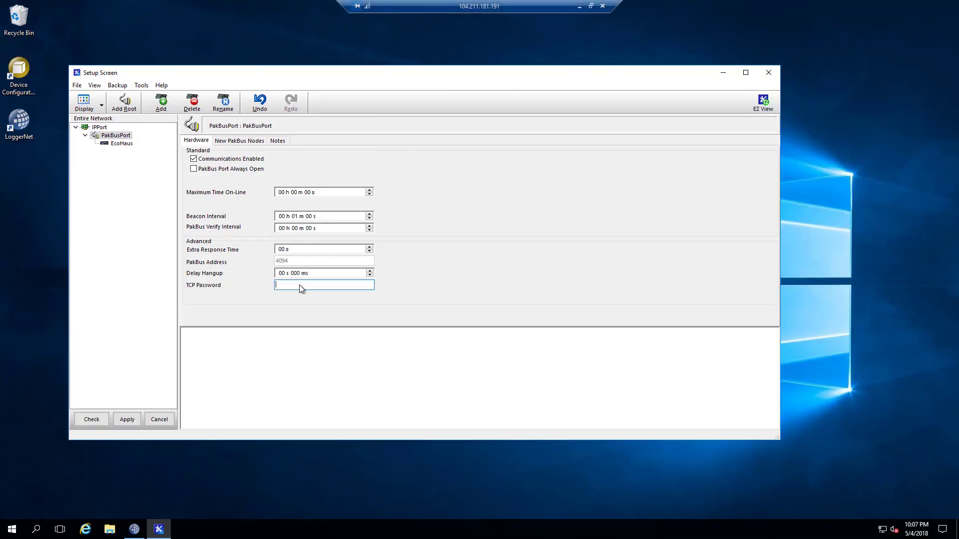
{"action": "key", "text": "ctrl+v"}
Replace the EcoHaus datalogger's PakBus Address with the address given in item 7b of the document.
{"action": "left_click", "coordinate": [115, 144]}
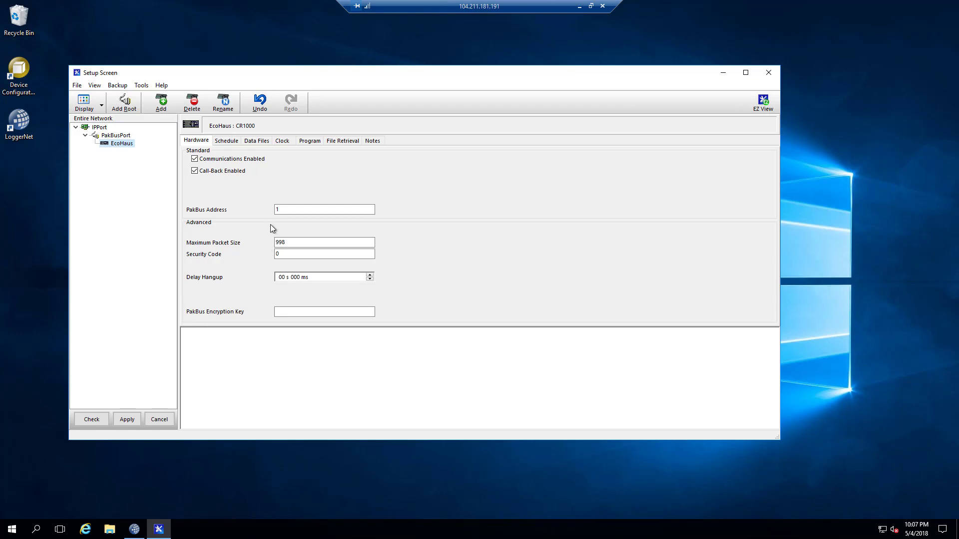
{"action": "left_click", "coordinate": [590, 6]}
{"action": "left_click", "coordinate": [176, 282]}
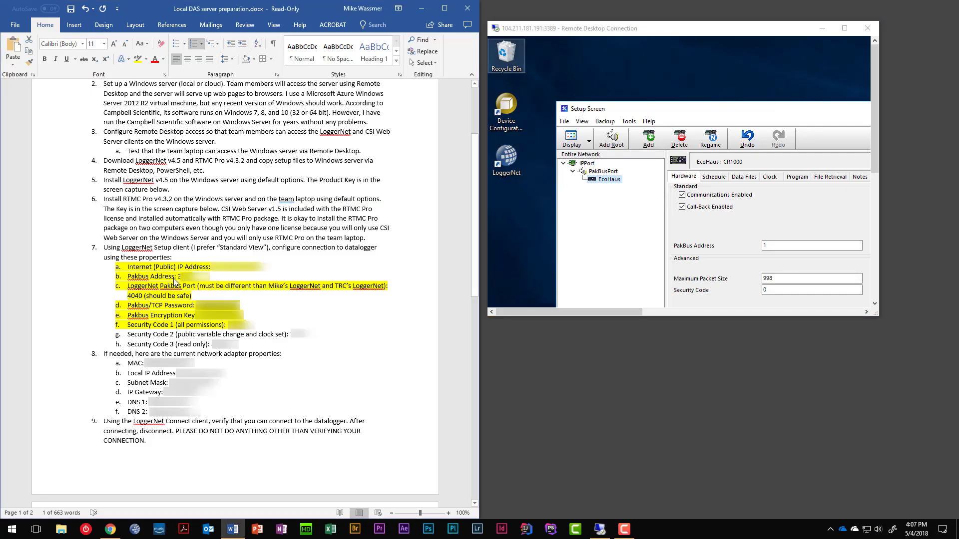
{"action": "left_click_drag", "start_coordinate": [178, 278], "coordinate": [191, 278]}
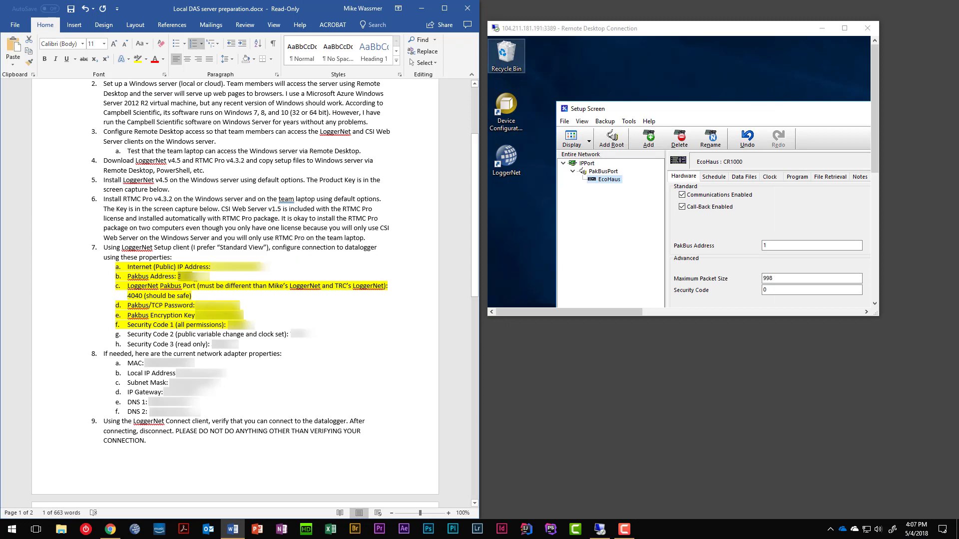
{"action": "double_click", "coordinate": [632, 28]}
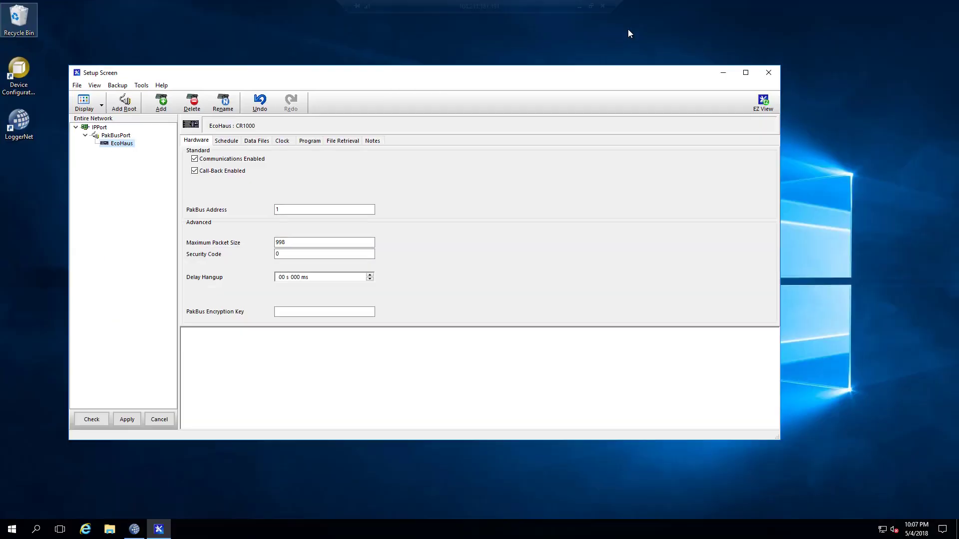
{"action": "left_click_drag", "start_coordinate": [295, 212], "coordinate": [259, 213]}
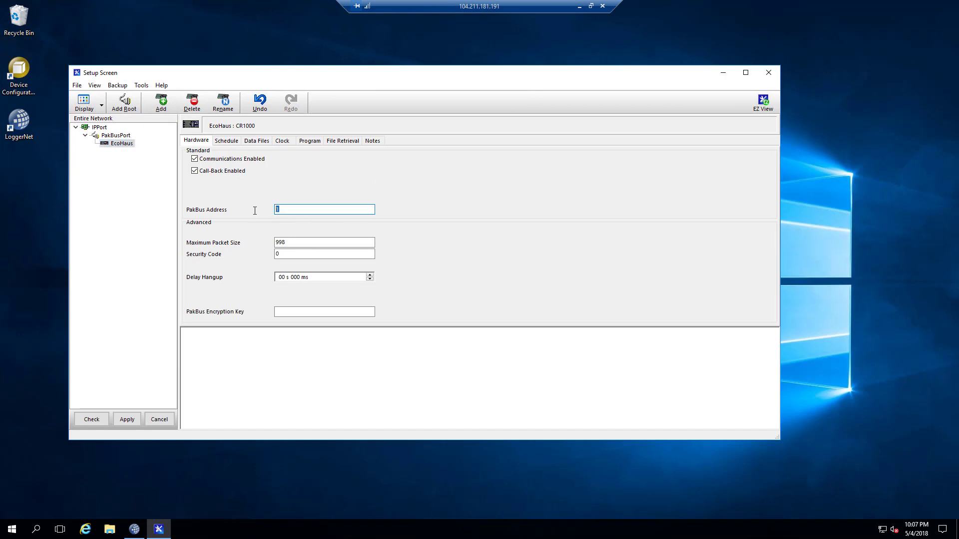
{"action": "type", "text": "****"}
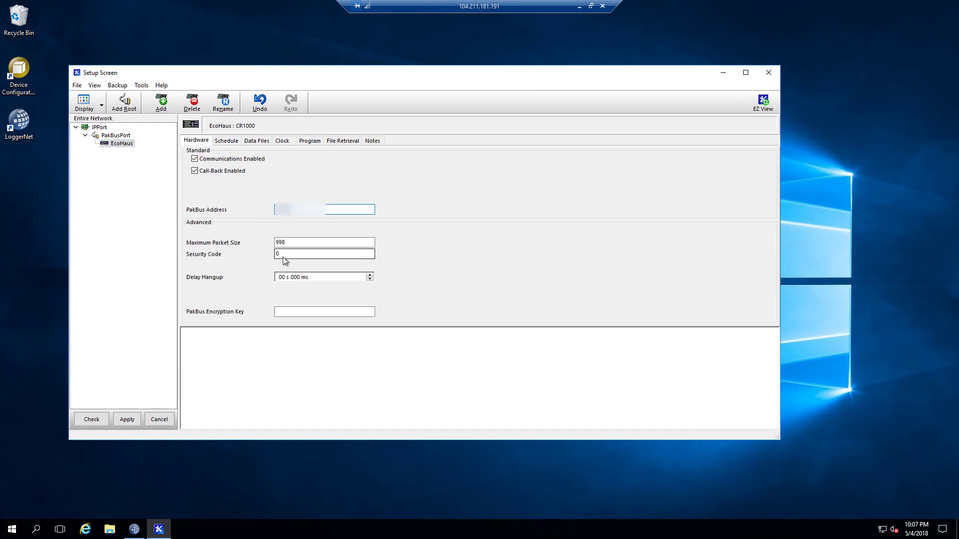
Copy Security Code 1 from item 7f of the document into the EcoHaus datalogger's Security Code setting.
{"action": "left_click", "coordinate": [290, 255]}
{"action": "left_click", "coordinate": [591, 6]}
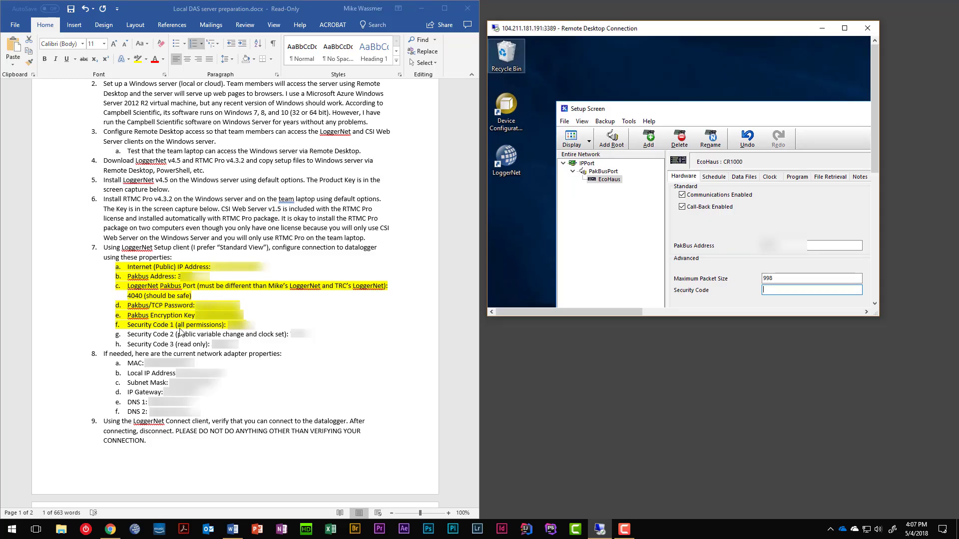
{"action": "left_click", "coordinate": [221, 328]}
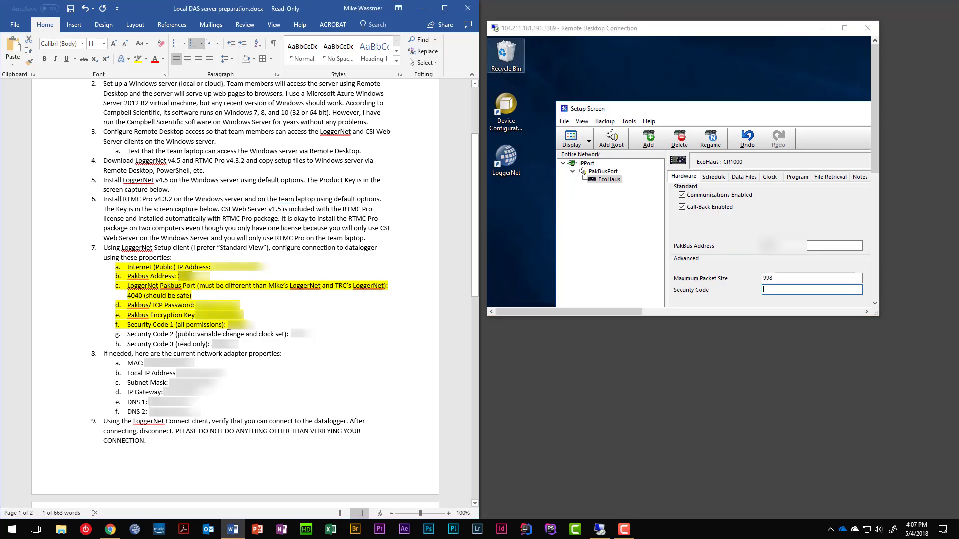
{"action": "double_click", "coordinate": [241, 325]}
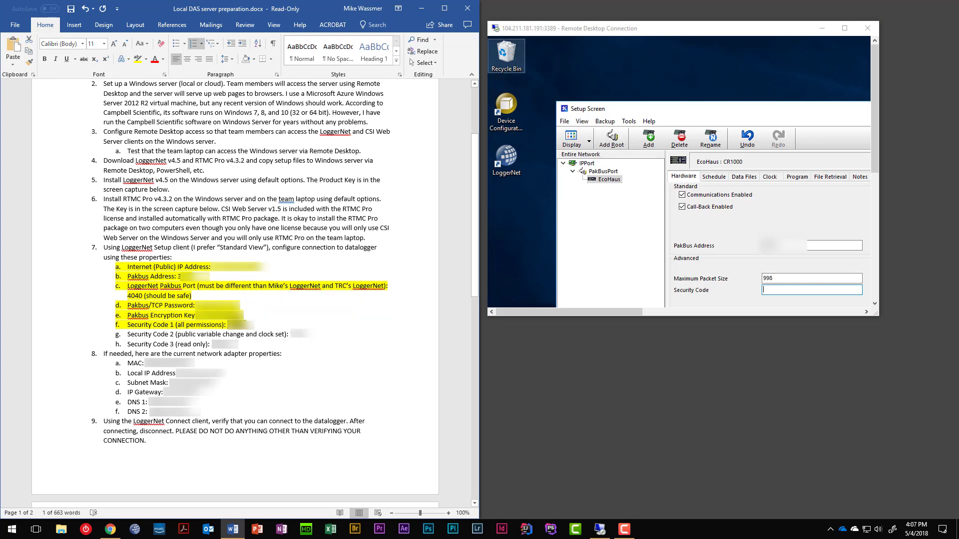
{"action": "double_click", "coordinate": [610, 31]}
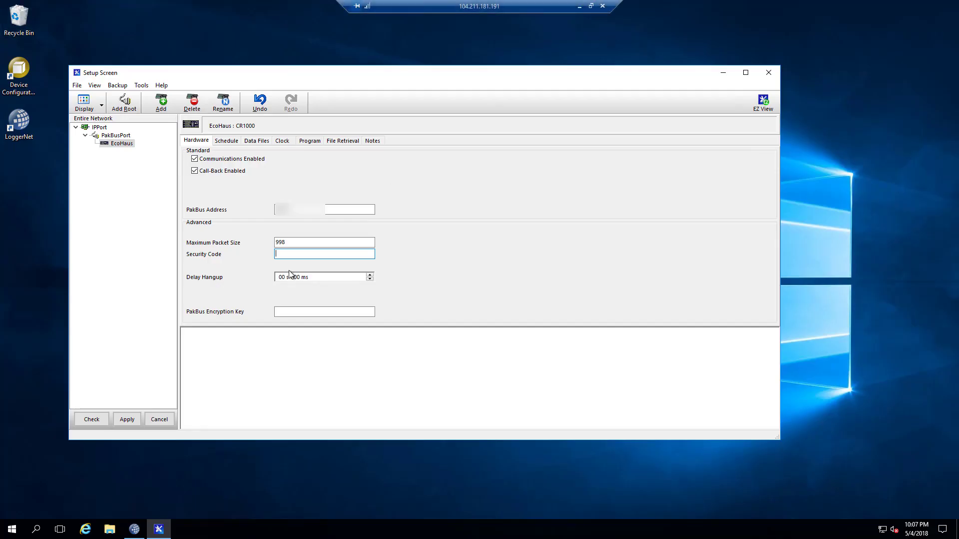
{"action": "key", "text": "ctrl+v"}
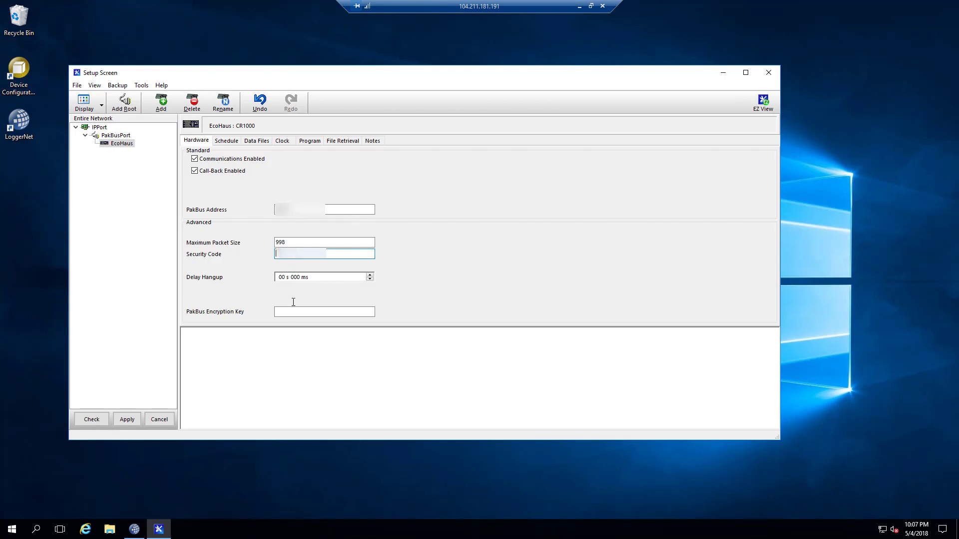
Copy the PakBus encryption key from item 7e of the document into EcoHaus's PakBus Encryption Key setting and apply the network setup.
{"action": "left_click", "coordinate": [290, 312]}
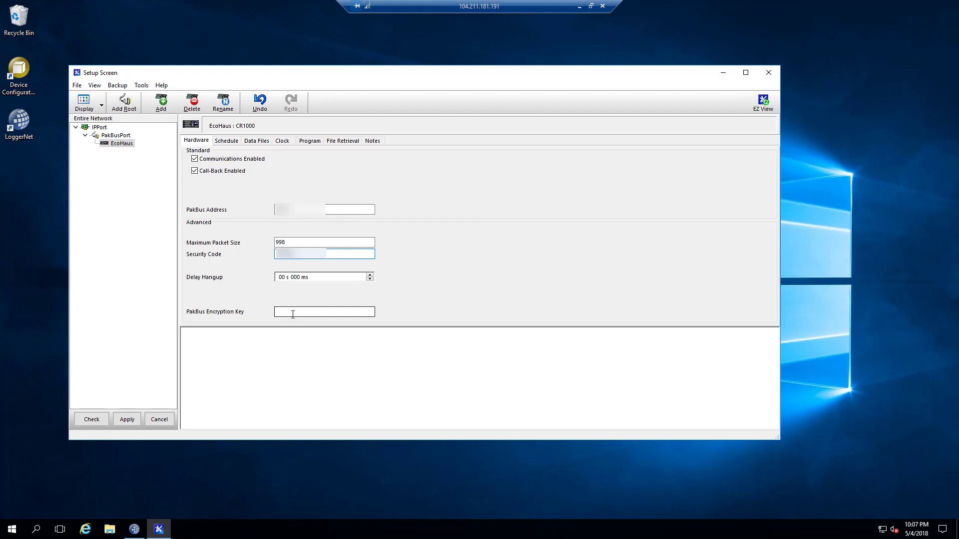
{"action": "left_click", "coordinate": [591, 6]}
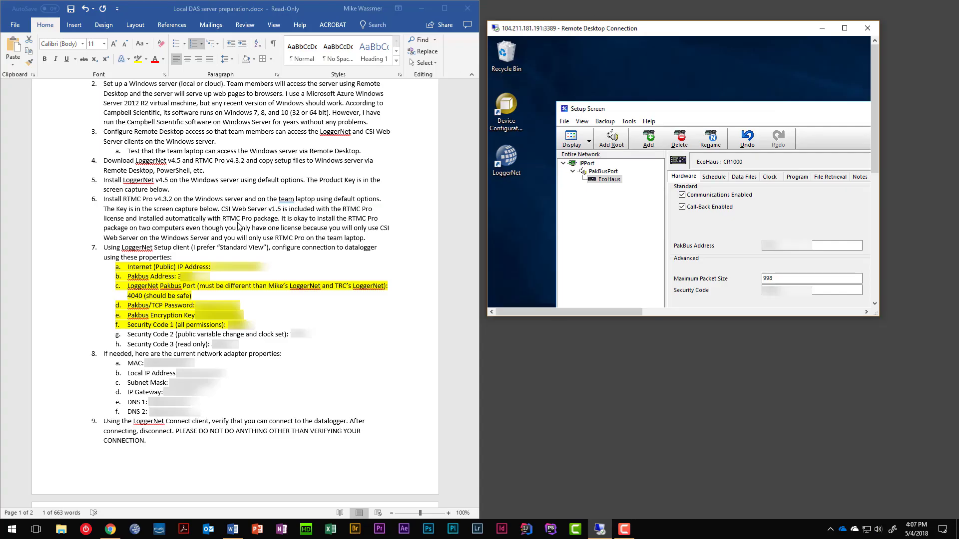
{"action": "left_click", "coordinate": [198, 321]}
{"action": "left_click_drag", "start_coordinate": [197, 316], "coordinate": [245, 311]}
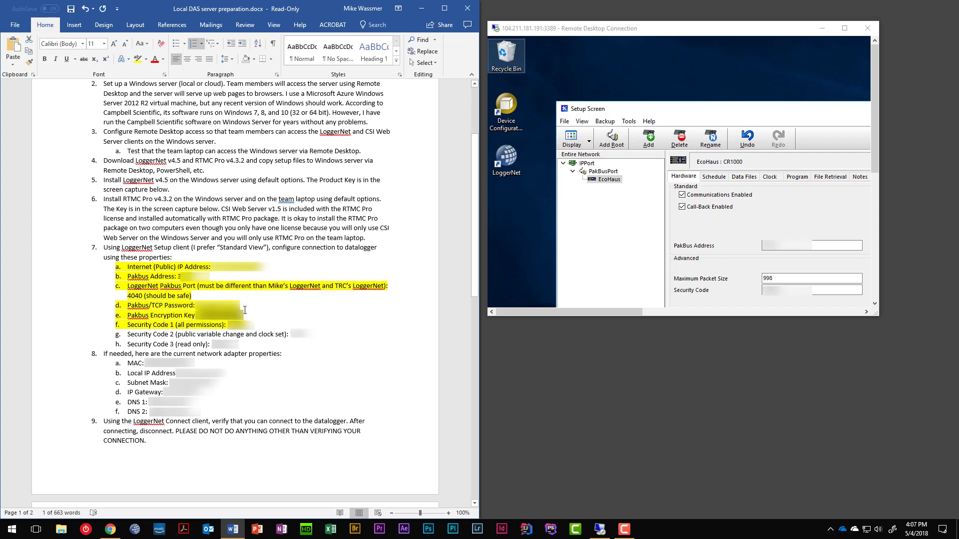
{"action": "double_click", "coordinate": [604, 31]}
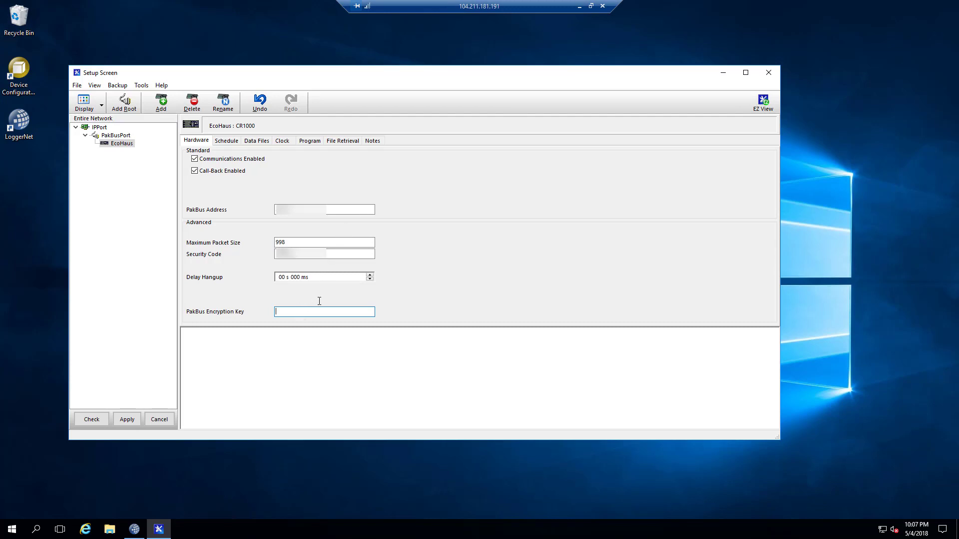
{"action": "key", "text": "ctrl+v"}
{"action": "left_click", "coordinate": [125, 420]}
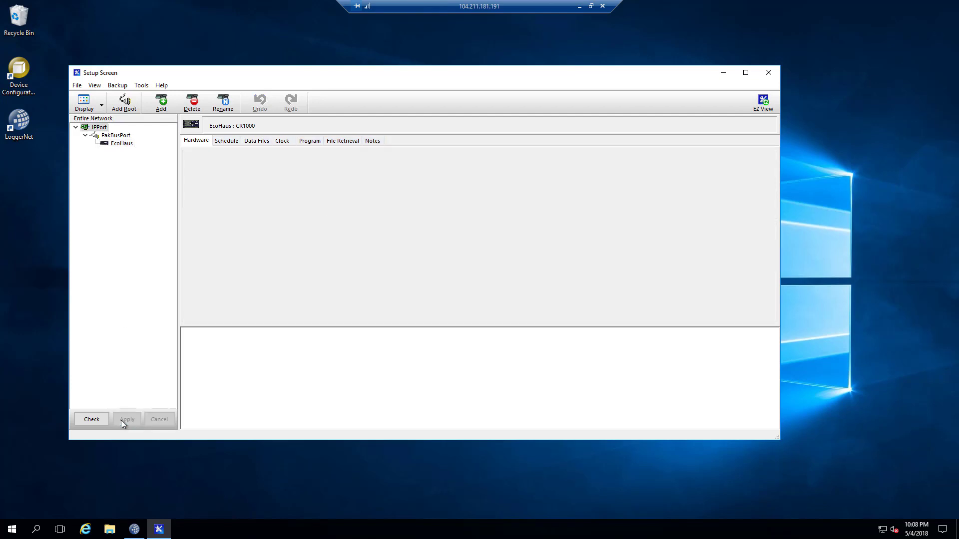